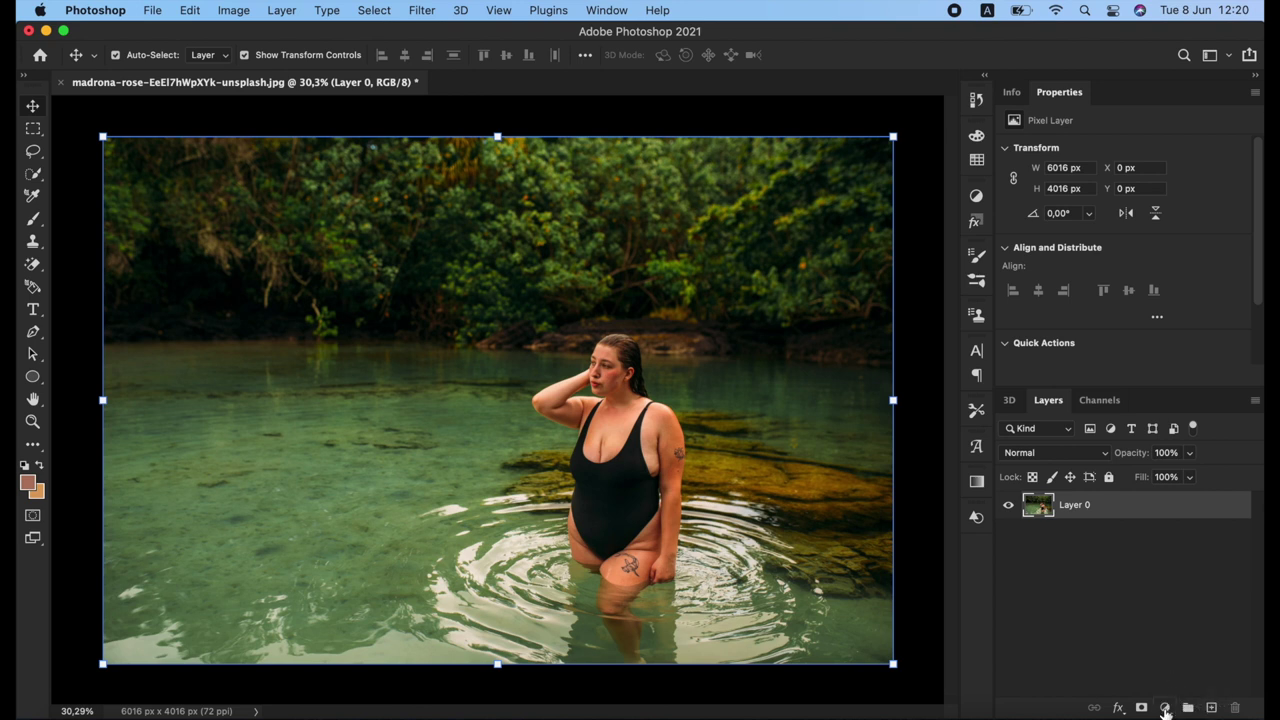
Add a Hue/Saturation adjustment layer above the photo, clipped to Layer 0, and set its hue to 0.
left_click(1165, 708)
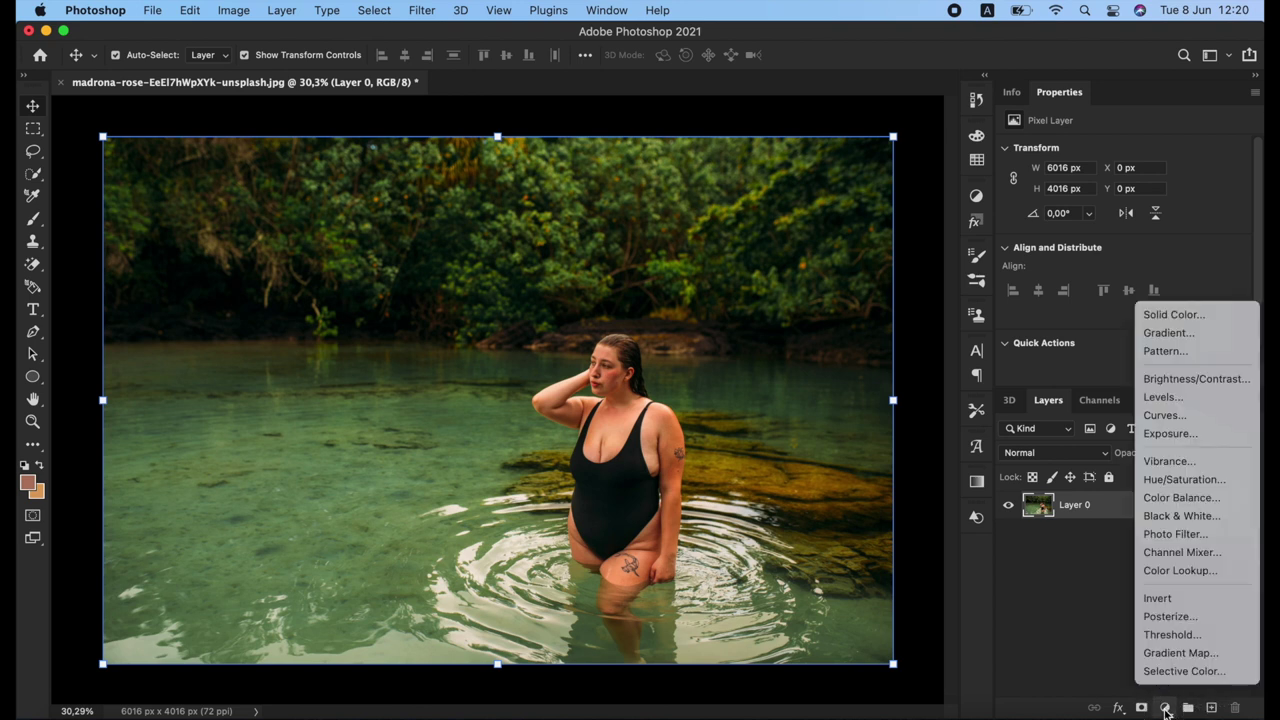
left_click(1190, 482)
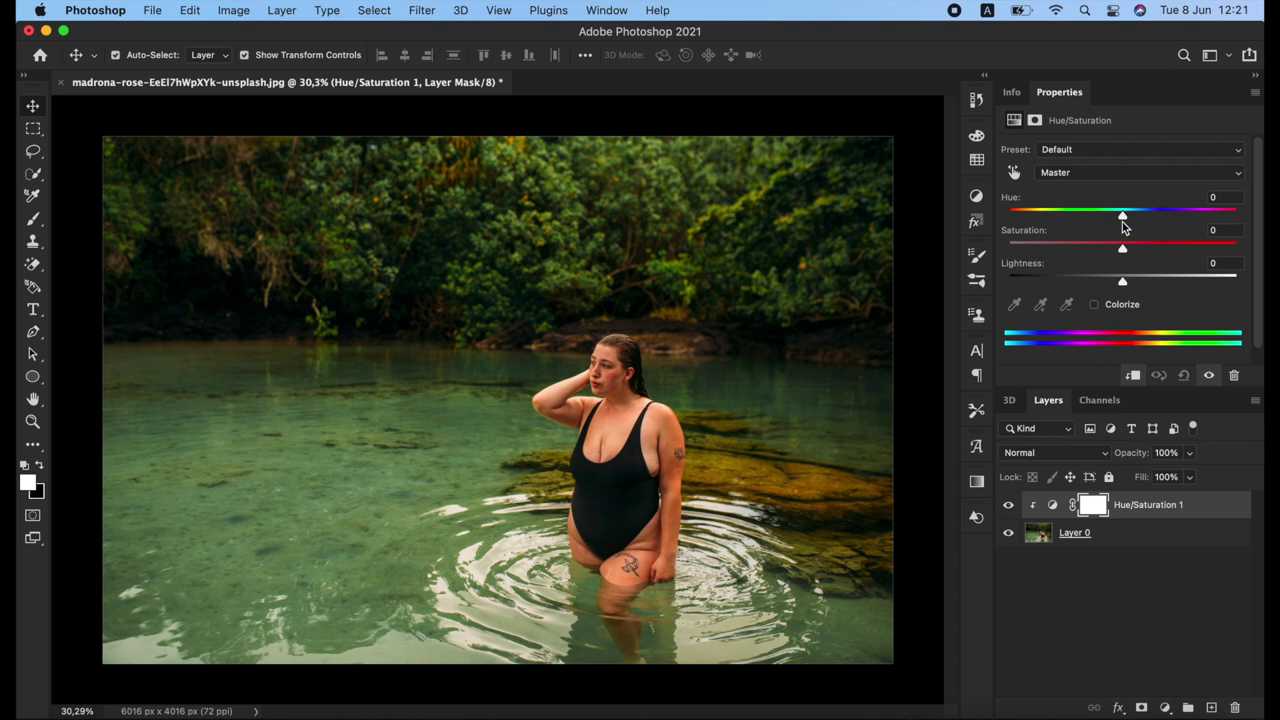
mouse_move(1126, 222)
left_mouse_down()
mouse_move(1203, 215)
mouse_move(1036, 233)
mouse_move(1135, 228)
mouse_move(1126, 217)
mouse_move(1126, 228)
left_mouse_up()
left_click(1216, 197)
type("0")
Try raising the Hue/Saturation layer's saturation to +42, and reset it to 0.
left_click_drag(1124, 255, 1173, 255)
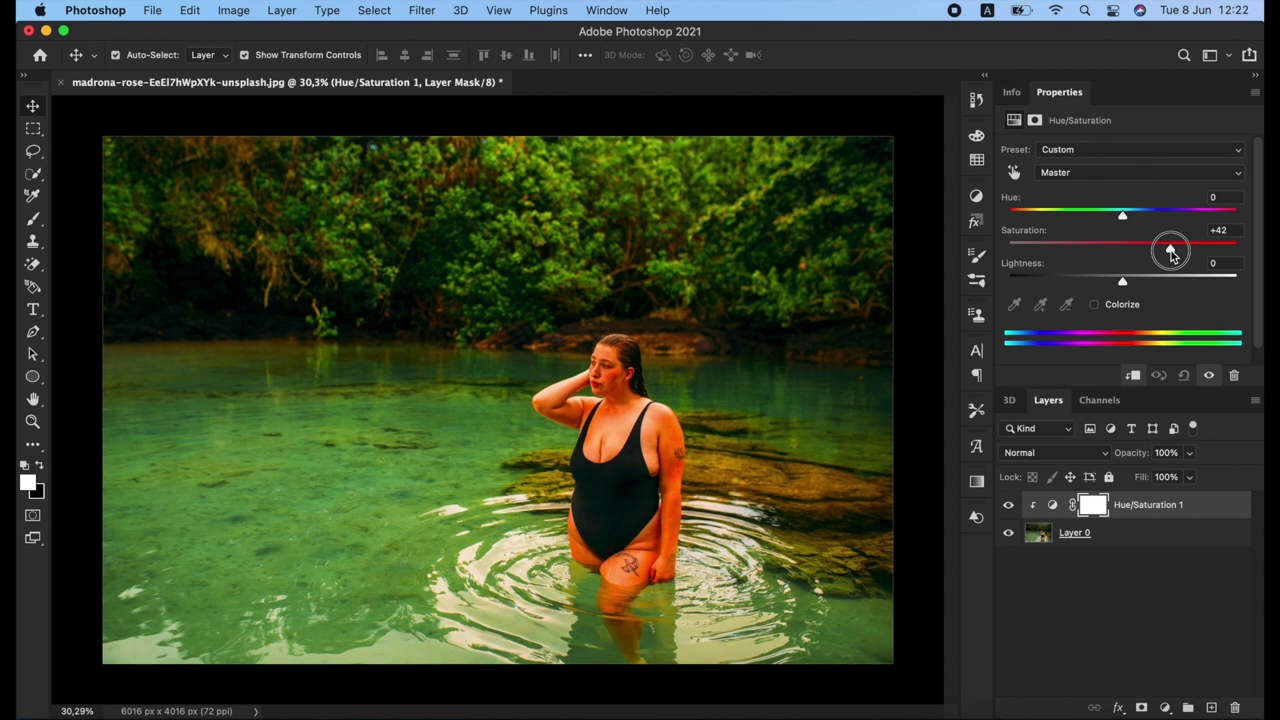
left_click_drag(1173, 255, 1145, 248)
left_click(1222, 231)
type("0")
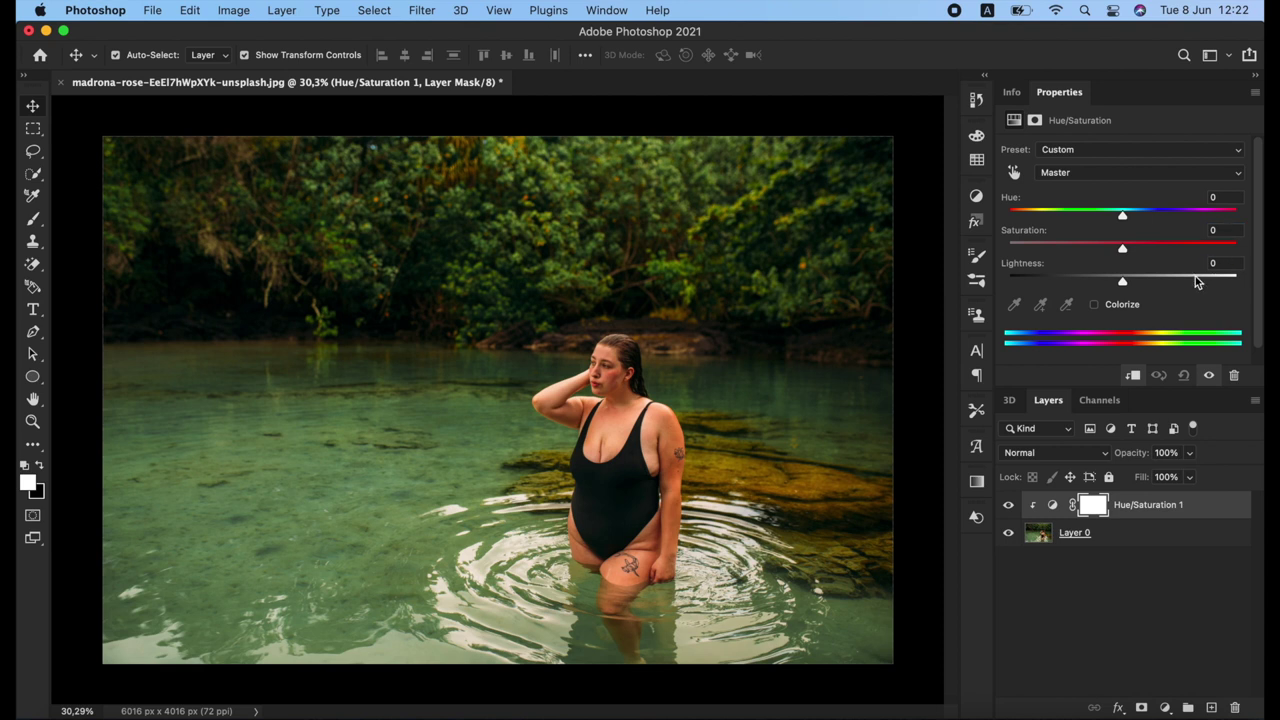
Try lightness values of +46 and +14 on the Hue/Saturation layer, and reset the lightness to 0.
mouse_move(1123, 285)
left_mouse_down()
mouse_move(1154, 285)
mouse_move(1084, 285)
mouse_move(1123, 285)
left_mouse_up()
left_click(1168, 710)
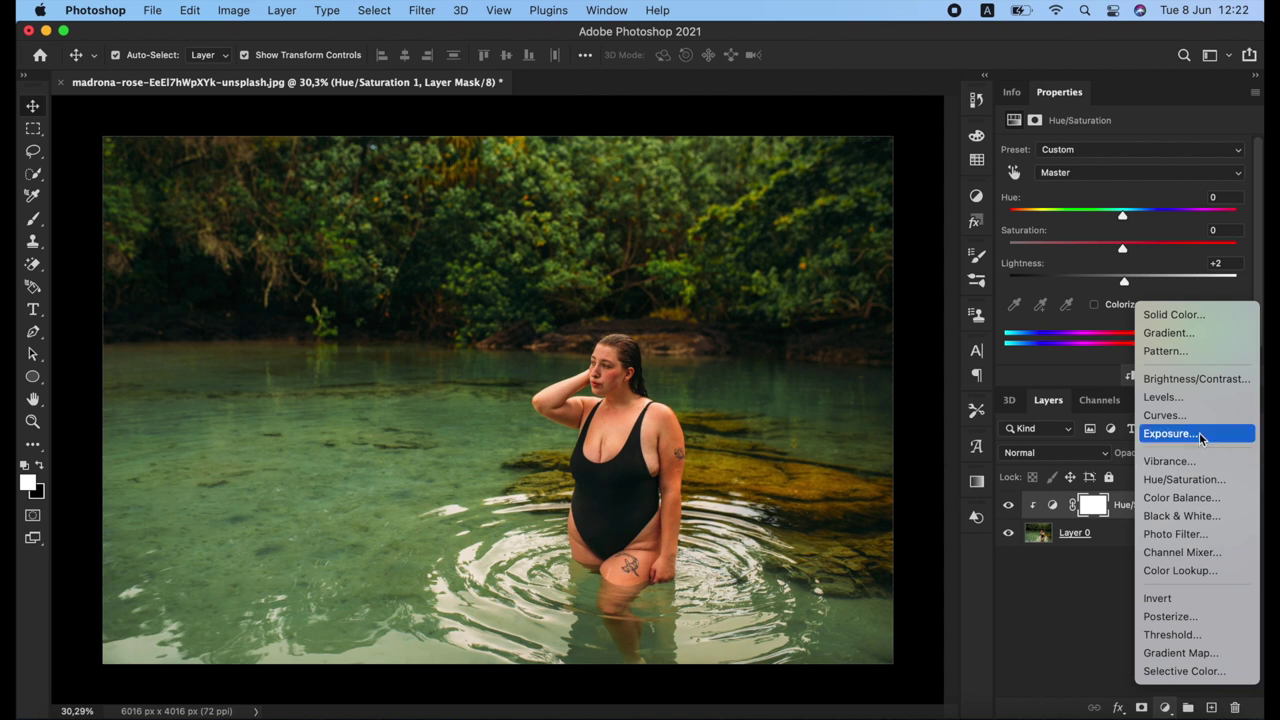
left_click(1063, 606)
left_click(1126, 286)
left_click_drag(1126, 286, 1177, 287)
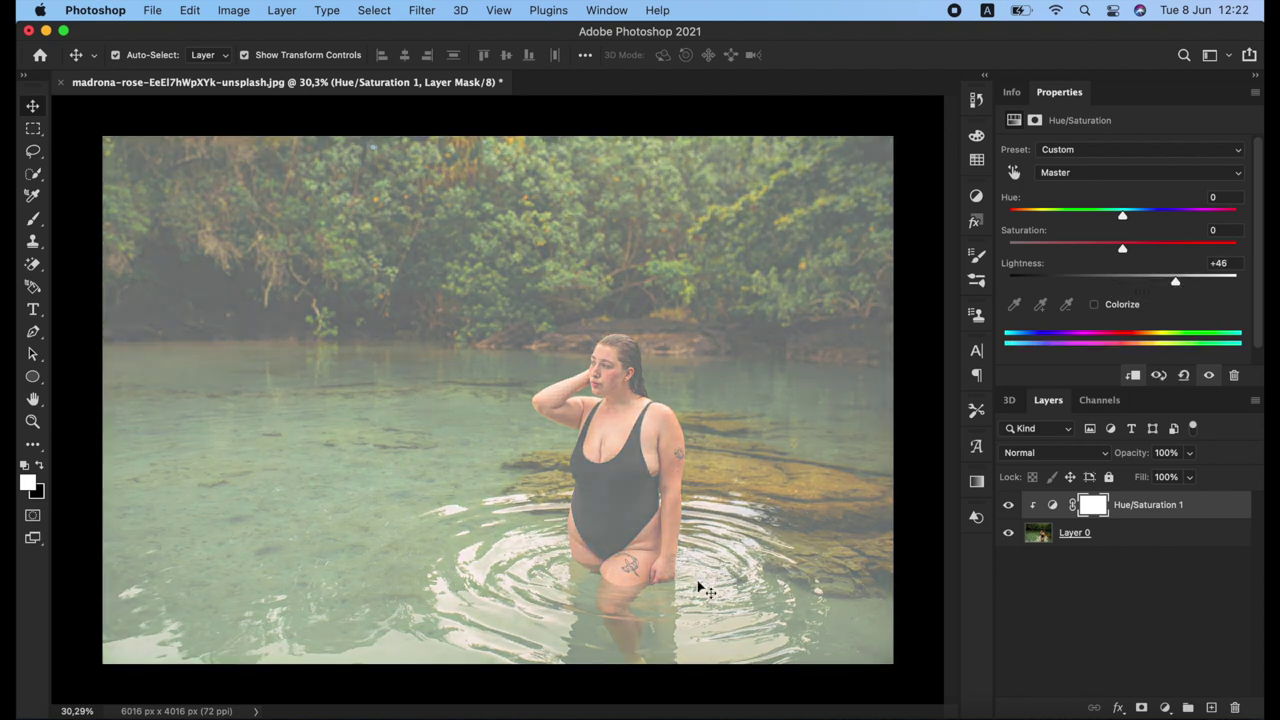
left_click_drag(1175, 282, 1139, 281)
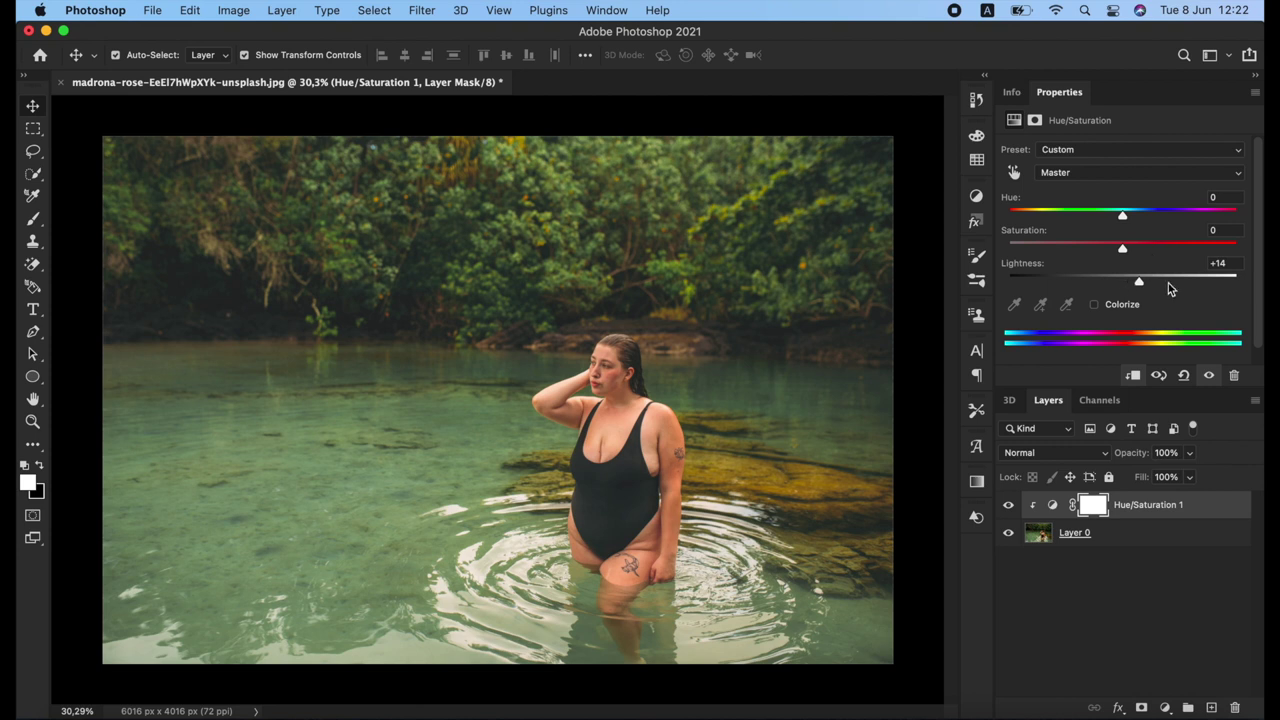
left_click(1220, 264)
type("+0")
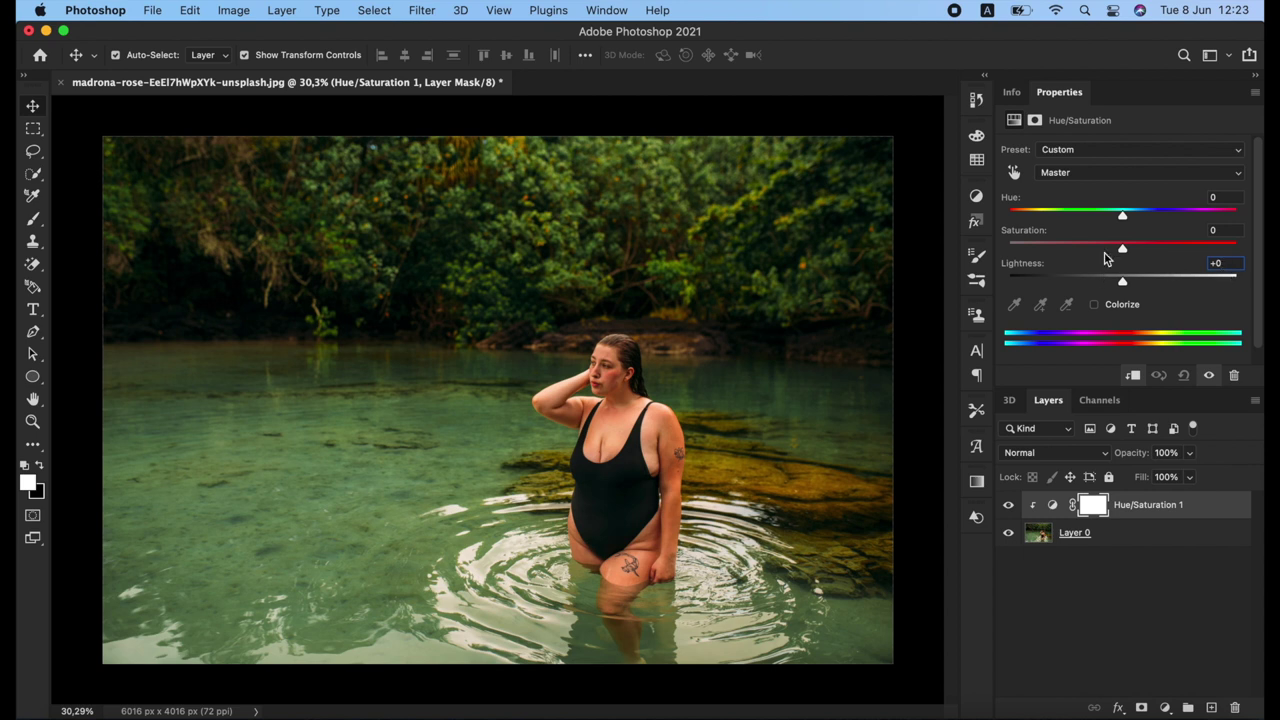
key("Return")
Raise the saturation to +38 and compare the photo with the Hue/Saturation layer hidden and shown.
left_click_drag(1124, 250, 1159, 256)
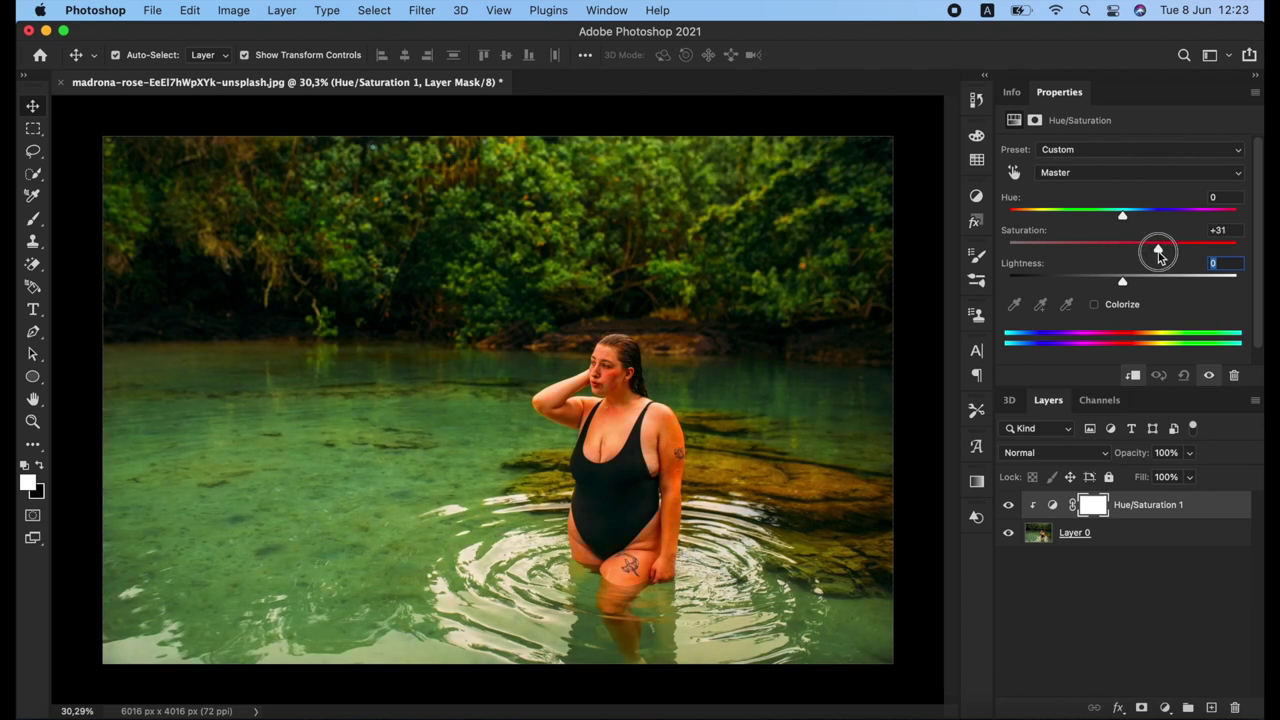
left_click_drag(1159, 256, 1166, 254)
left_click(1008, 506)
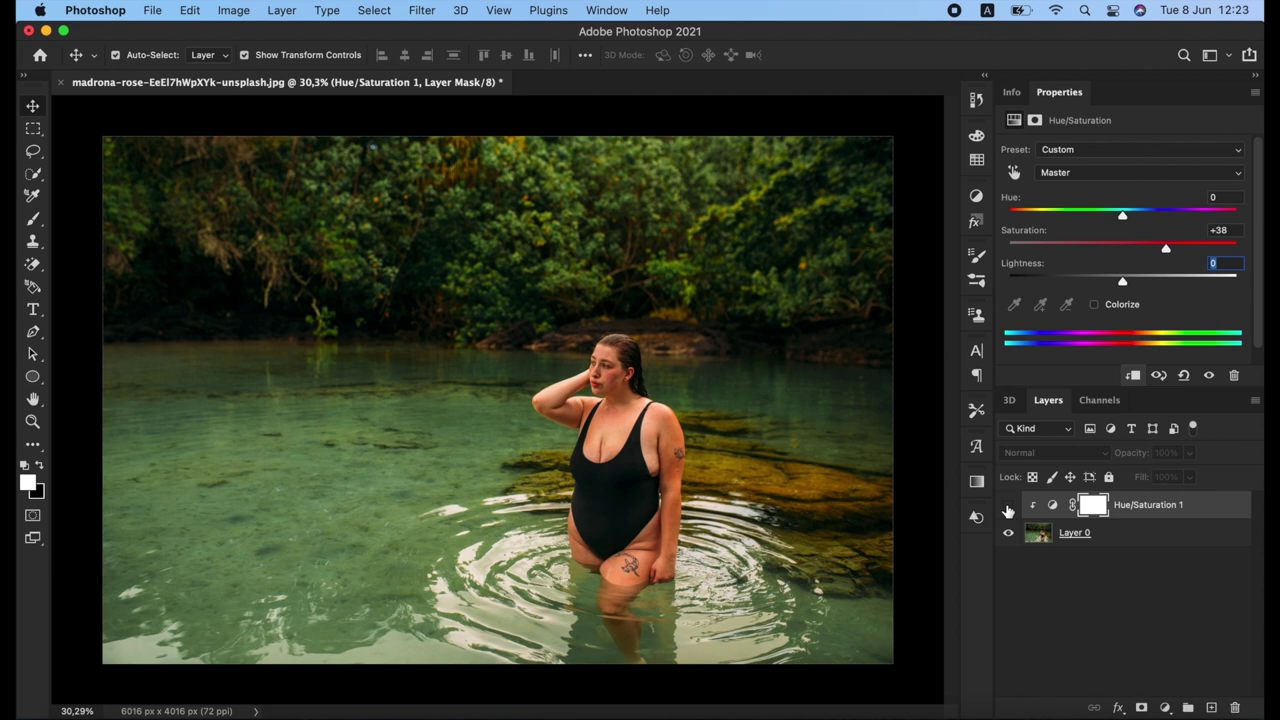
left_click(1008, 507)
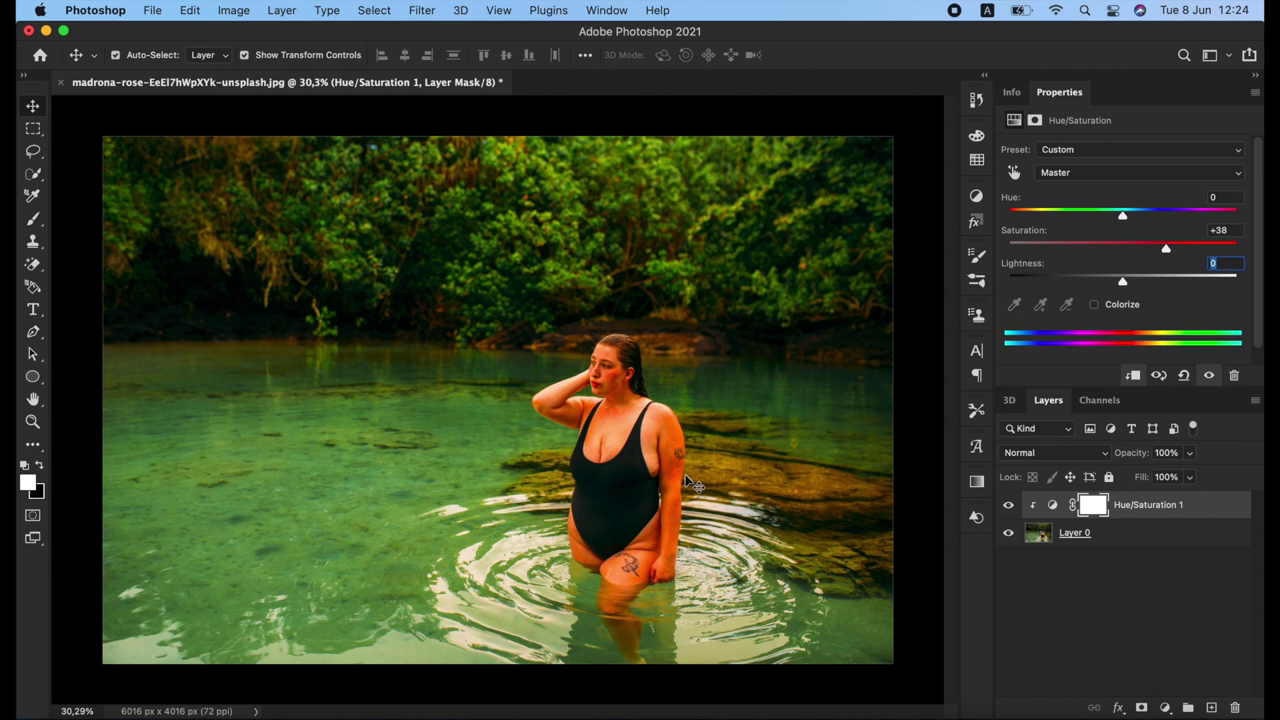
Reset the Hue/Saturation layer's saturation to 0.
left_click(1218, 231)
type("0")
key("Return")
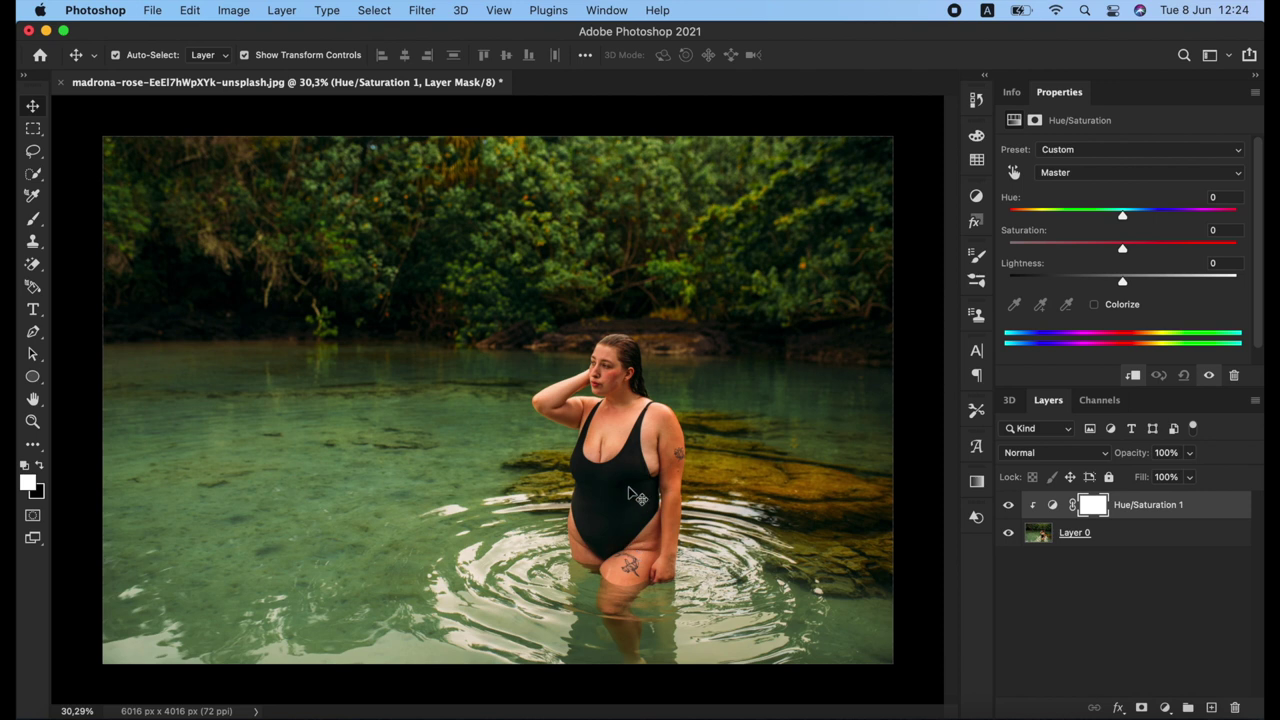
left_click(1164, 707)
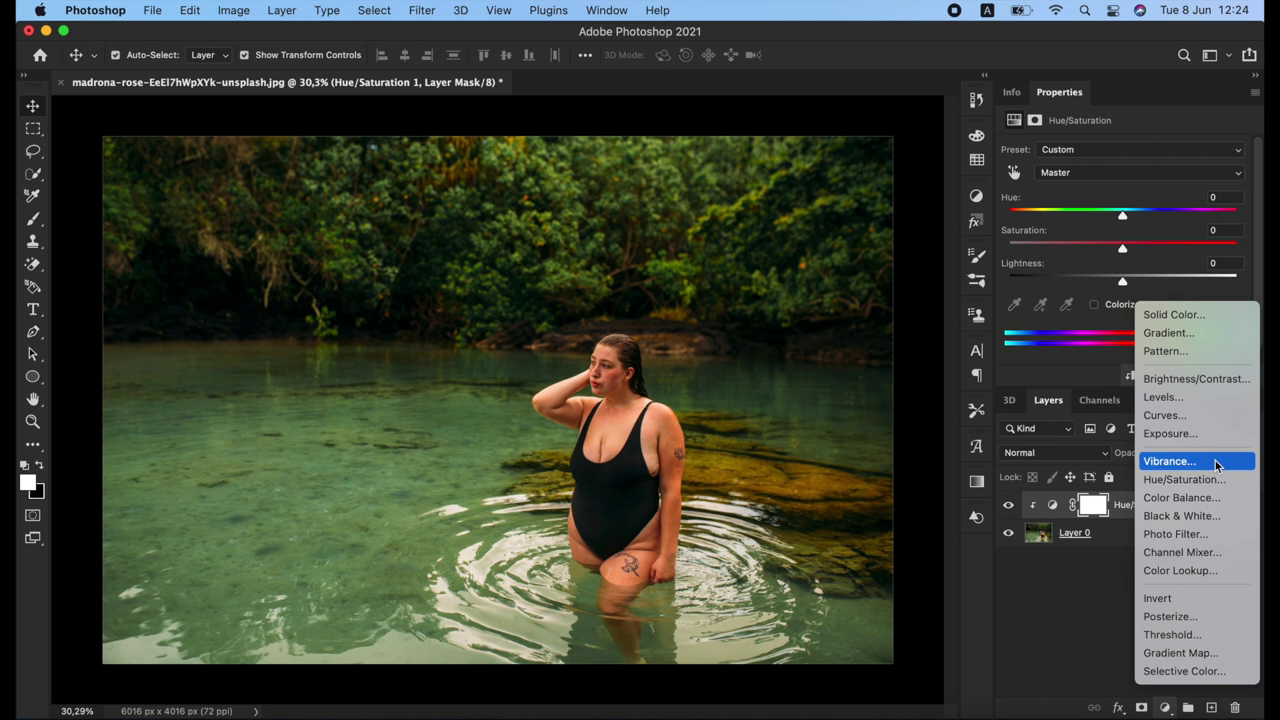
left_click(1062, 610)
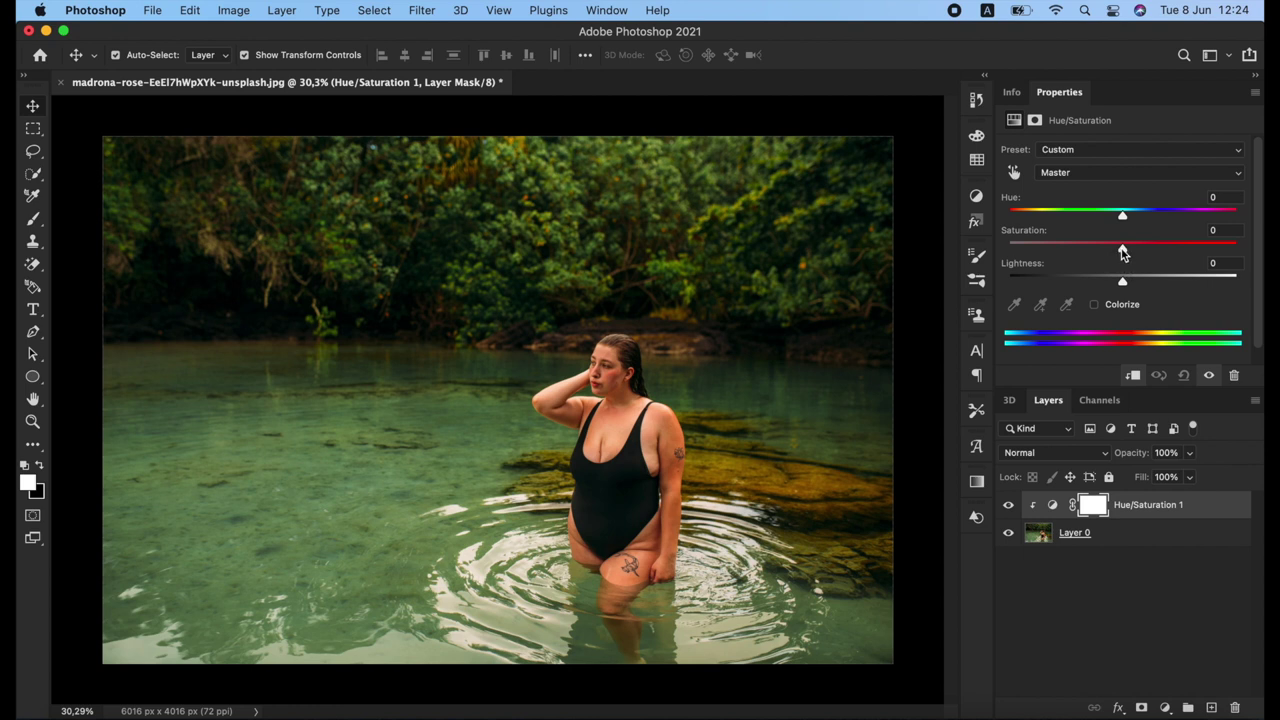
Set the Hue/Saturation layer's saturation to +36 and invert its layer mask to black.
left_click_drag(1123, 252, 1164, 252)
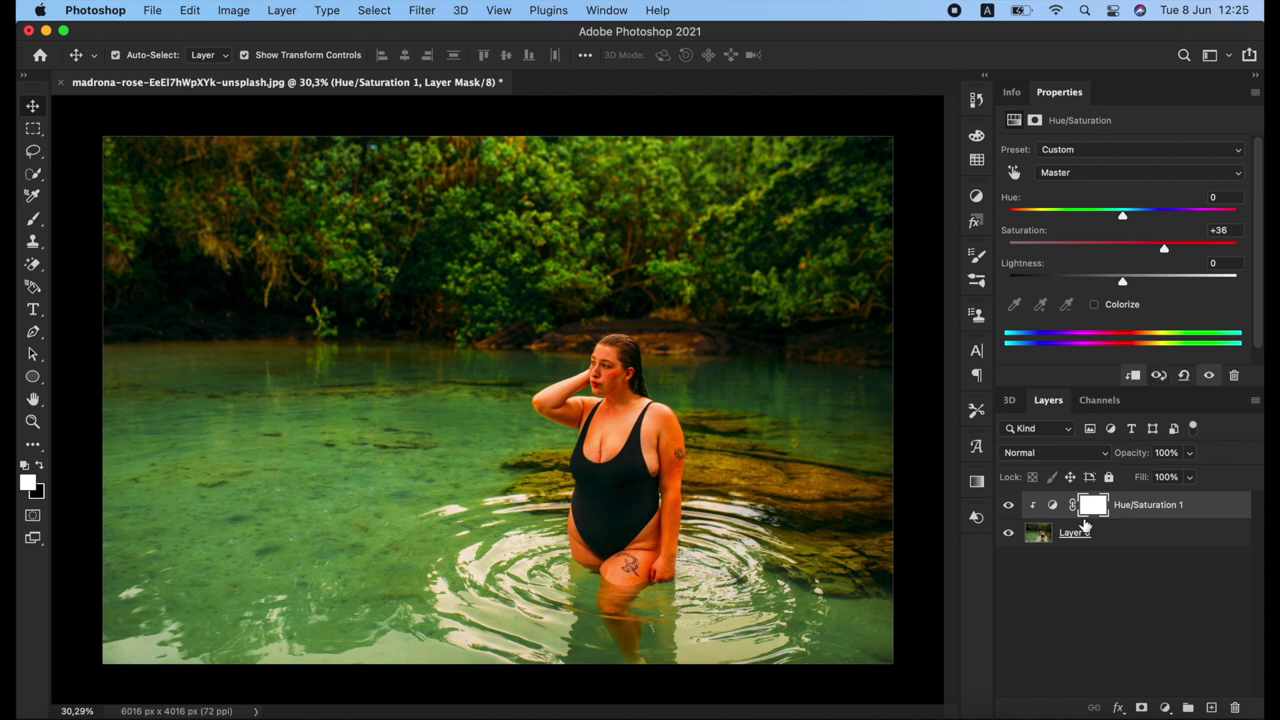
left_click(1092, 506)
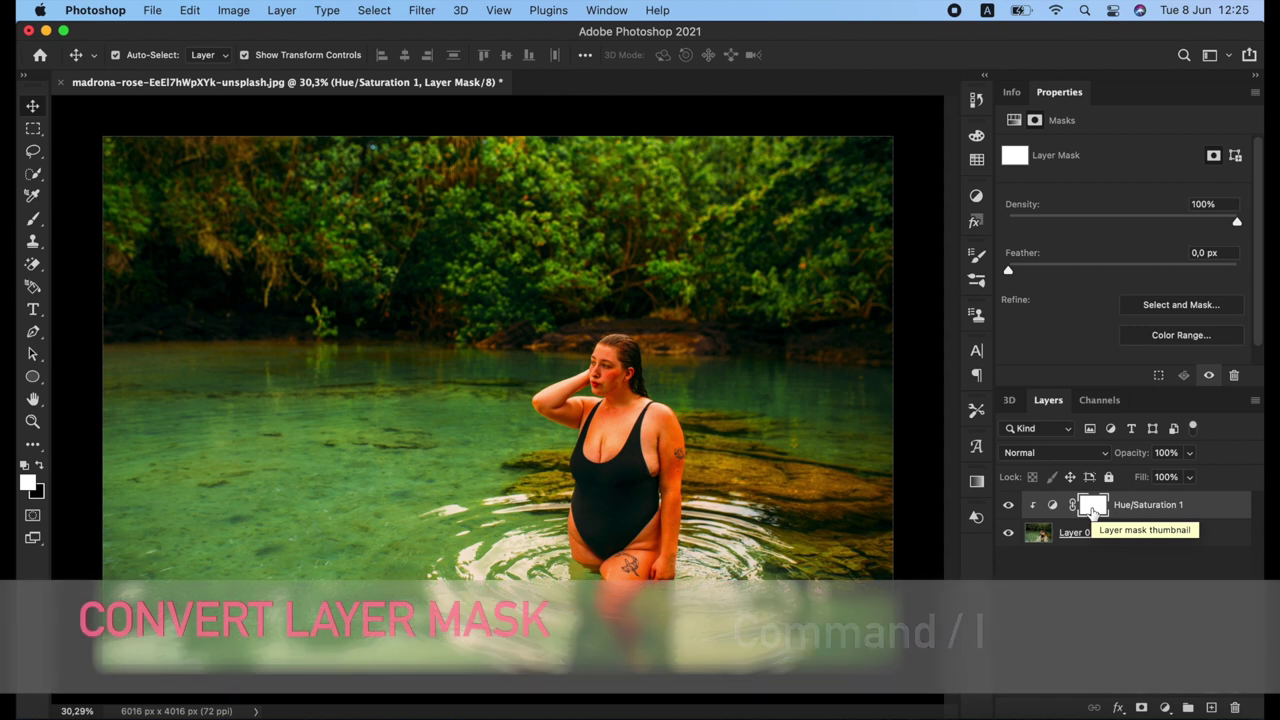
key("super")
key("super+i")
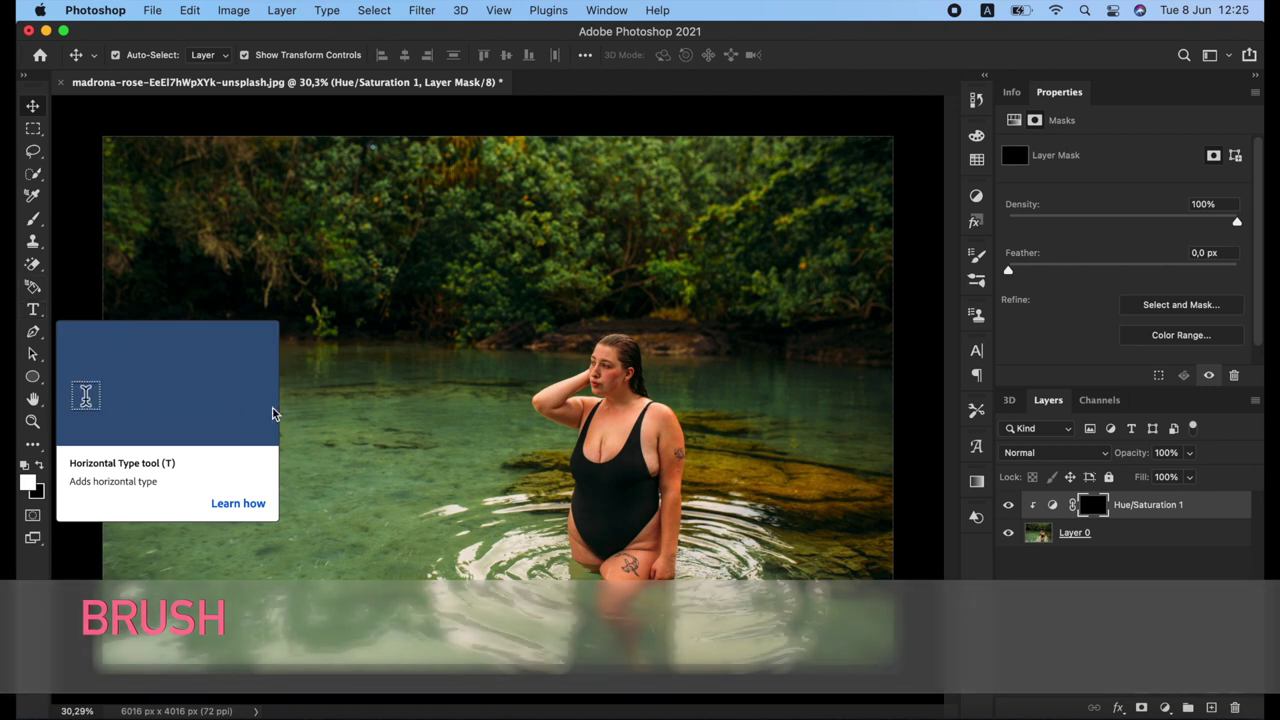
Try brushing white on the mask over the water and the woman, and refill the mask with black.
key("b")
left_click_drag(514, 460, 438, 487)
mouse_move(570, 465)
left_mouse_down()
mouse_move(509, 562)
mouse_move(500, 486)
mouse_move(376, 546)
mouse_move(414, 532)
mouse_move(402, 504)
mouse_move(375, 490)
mouse_move(352, 514)
mouse_move(379, 451)
mouse_move(295, 534)
mouse_move(357, 574)
mouse_move(343, 545)
mouse_move(313, 570)
mouse_move(463, 630)
mouse_move(454, 602)
mouse_move(399, 602)
mouse_move(414, 573)
mouse_move(384, 579)
mouse_move(536, 418)
mouse_move(635, 361)
mouse_move(577, 407)
mouse_move(628, 442)
mouse_move(660, 442)
mouse_move(650, 560)
left_mouse_up()
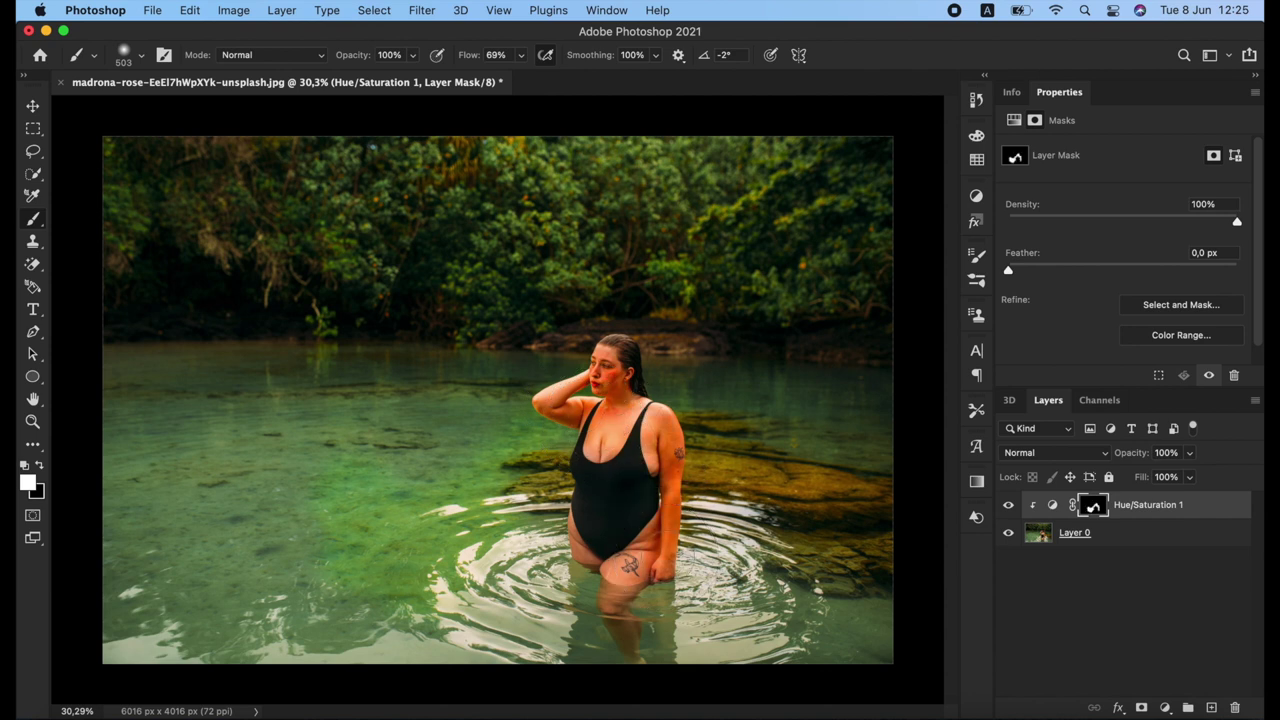
key("super+BackSpace")
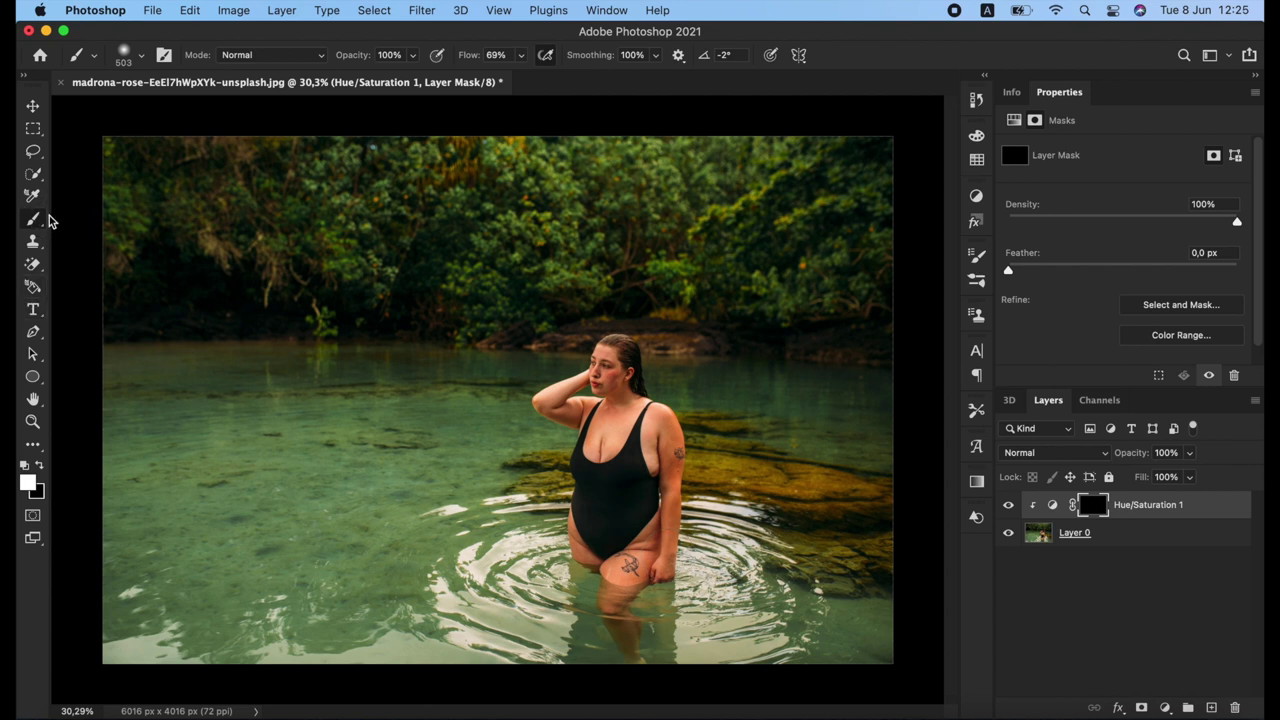
Select the woman automatically with Select Subject and invert the selection to cover the background.
left_click(33, 177)
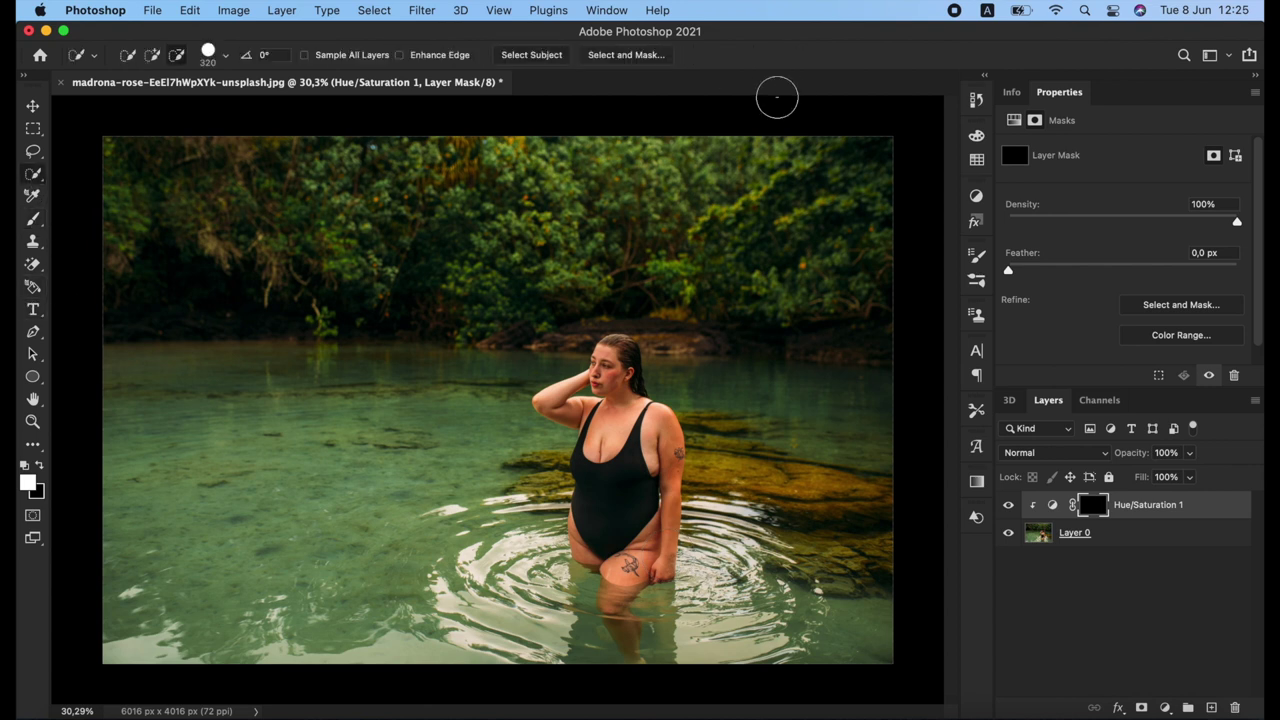
left_click(541, 58)
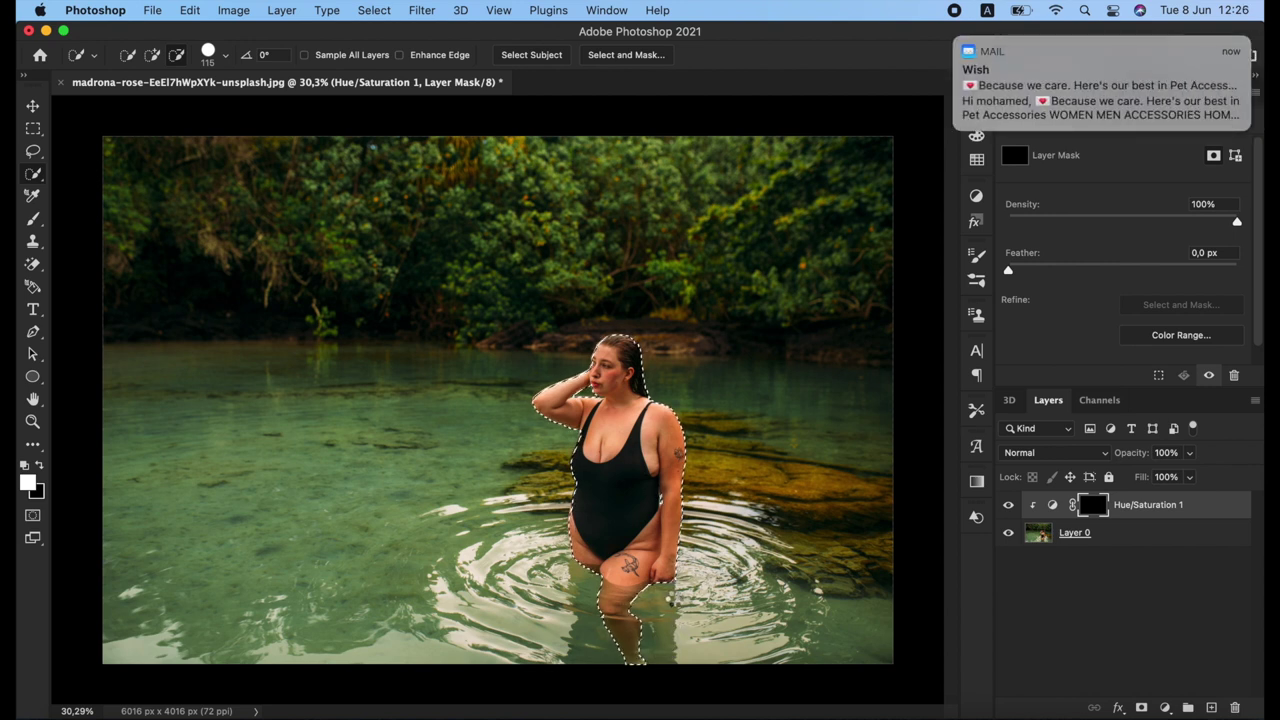
left_click(958, 44)
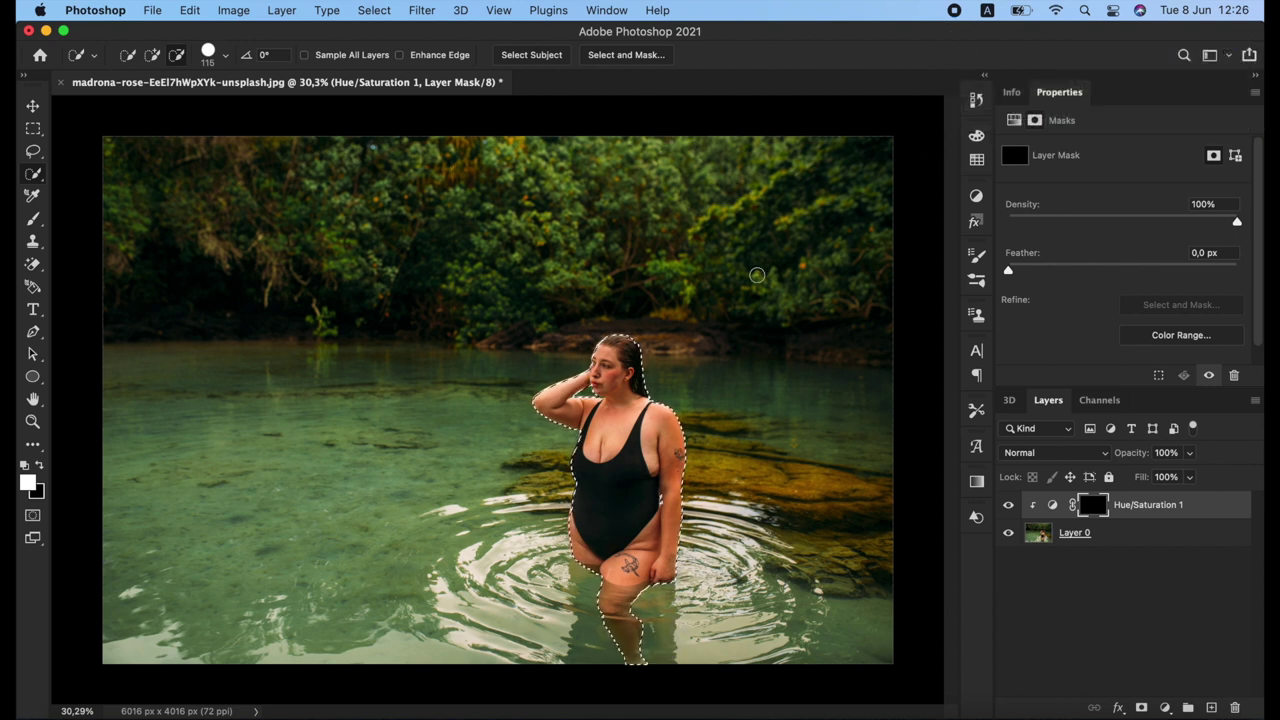
left_click(372, 11)
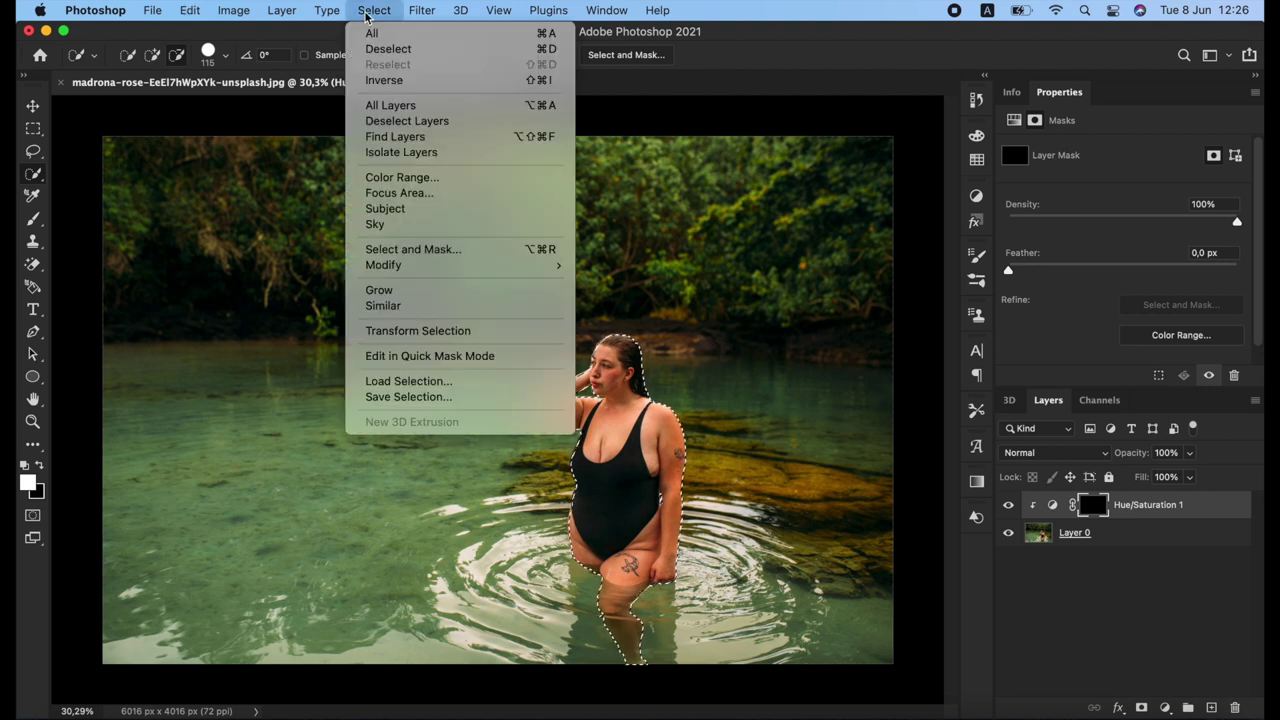
left_click(384, 80)
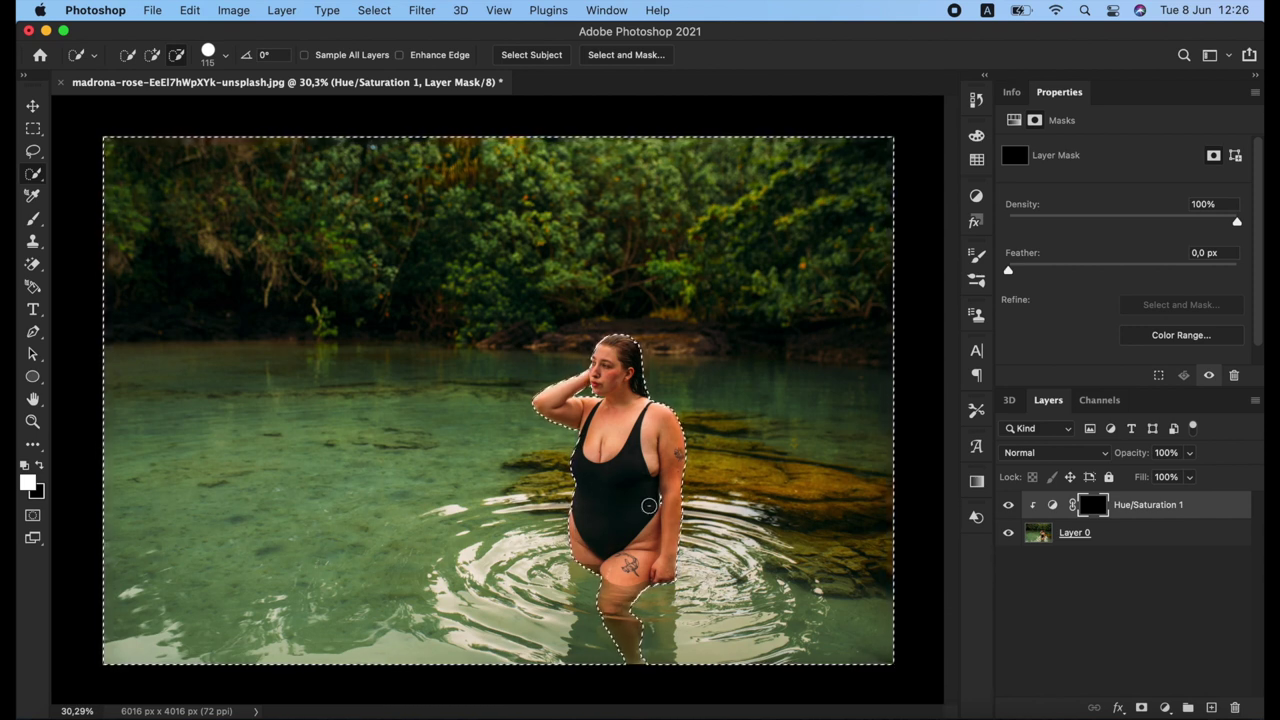
Brush white on the layer mask over part of the selected water and trees with a 778 px soft brush.
key("b")
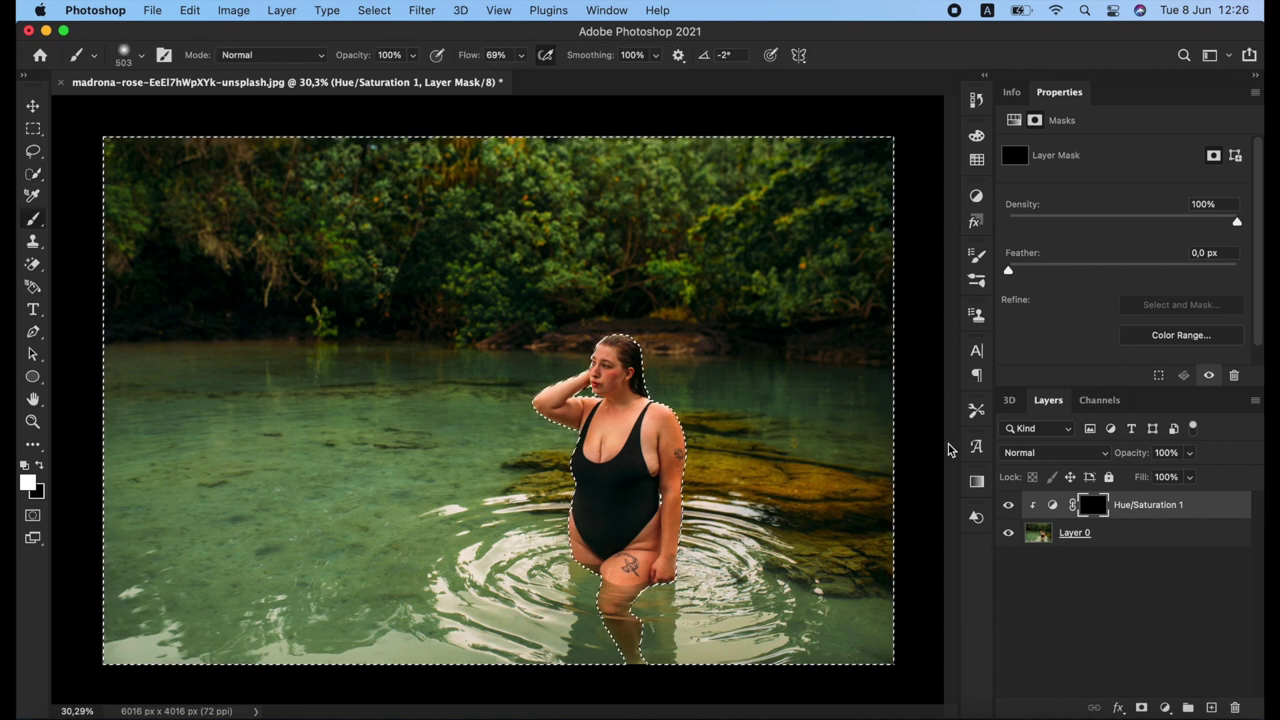
left_click_drag(490, 433, 548, 456)
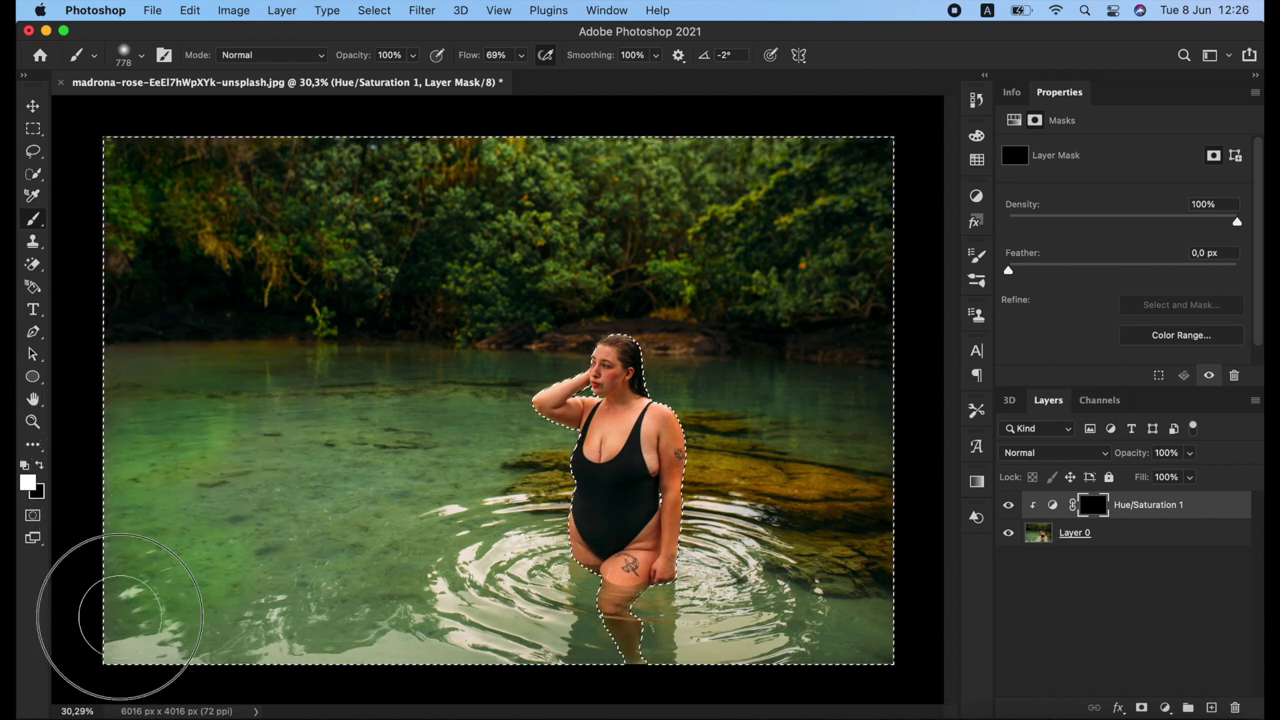
mouse_move(218, 535)
left_mouse_down()
mouse_move(251, 423)
mouse_move(271, 528)
mouse_move(310, 505)
left_mouse_up()
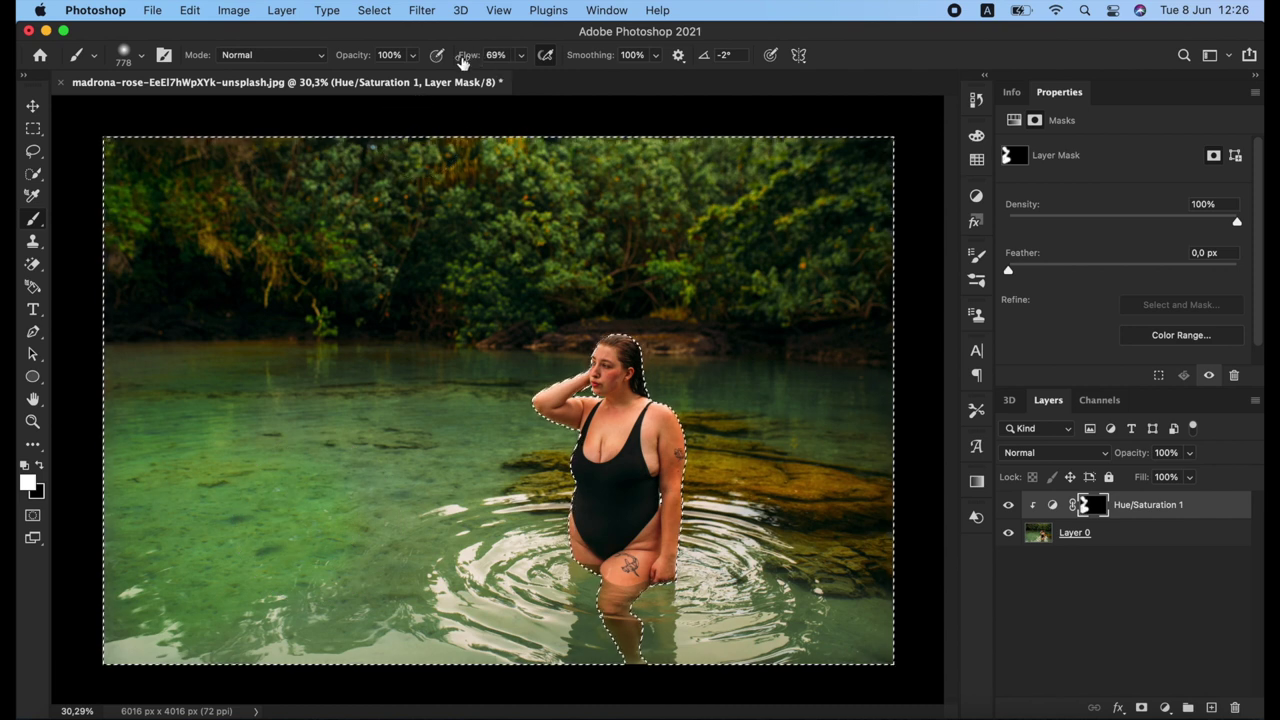
Set the brush flow to 100%, paint the rest of the selected background white on the mask, and deselect.
left_click_drag(468, 55, 543, 57)
mouse_move(420, 307)
left_mouse_down()
mouse_move(491, 257)
mouse_move(214, 243)
mouse_move(214, 172)
mouse_move(255, 260)
left_mouse_up()
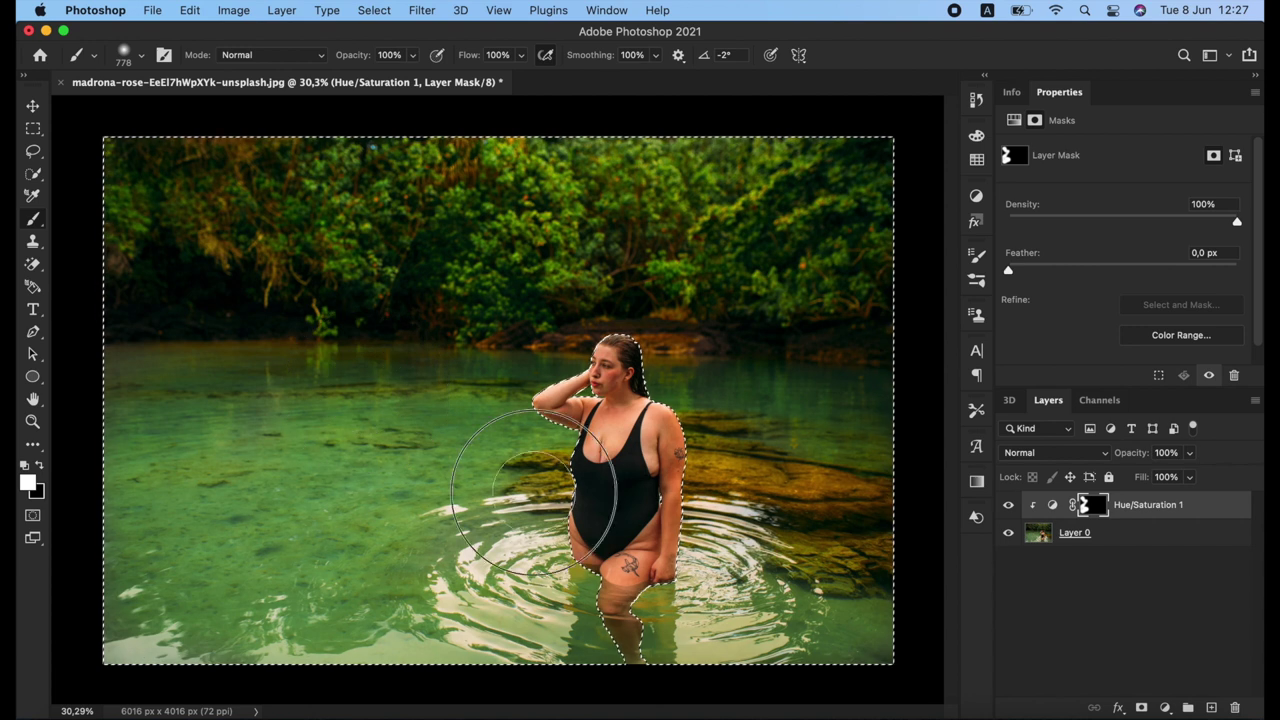
key("alt+BackSpace")
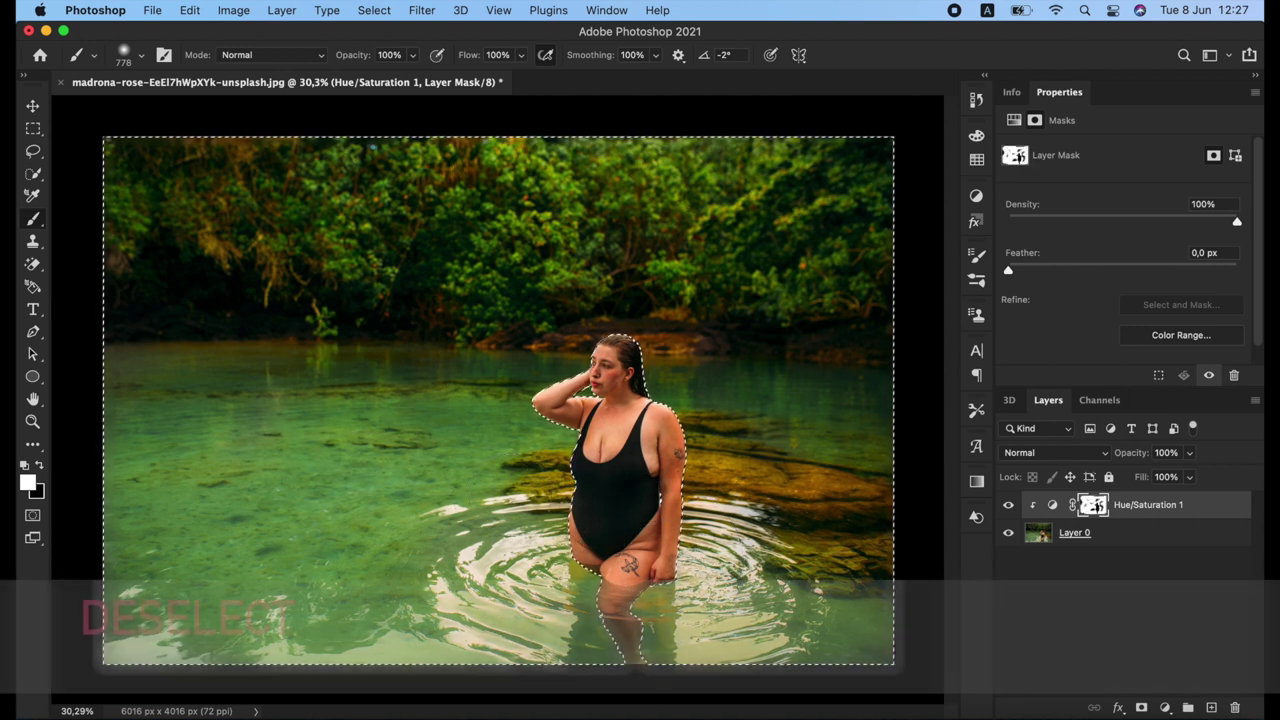
key("super+d")
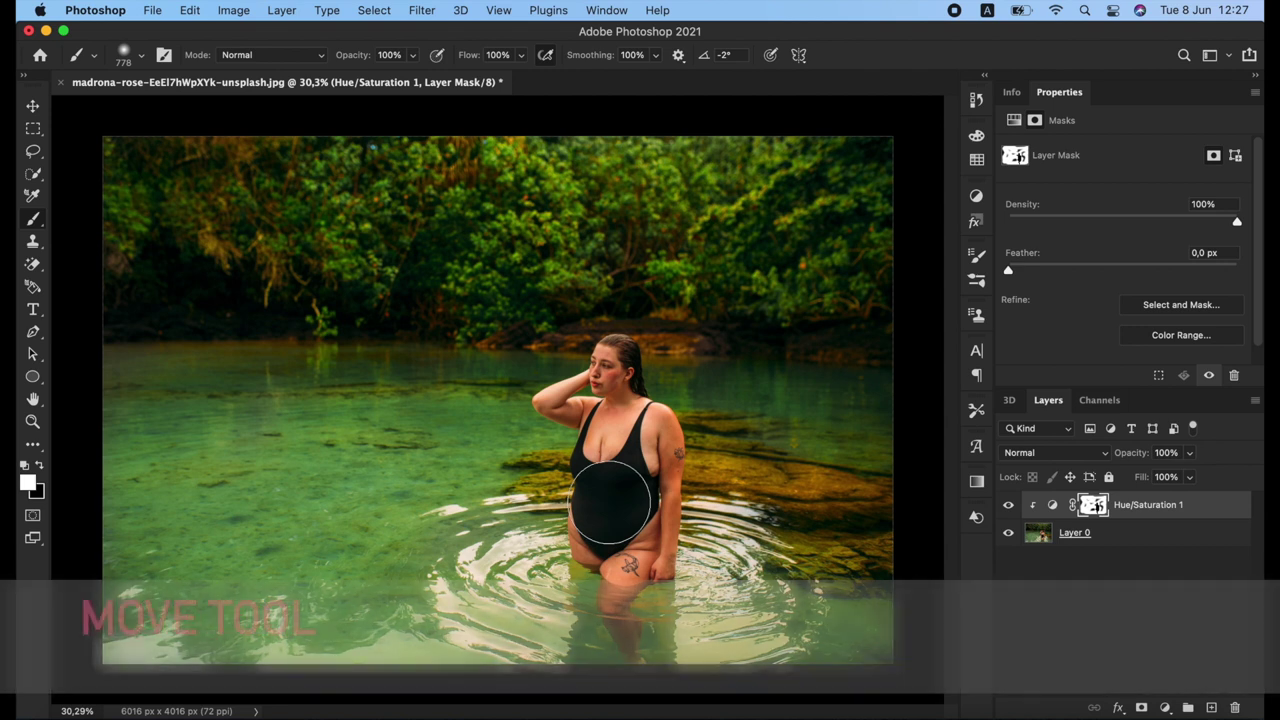
key("v")
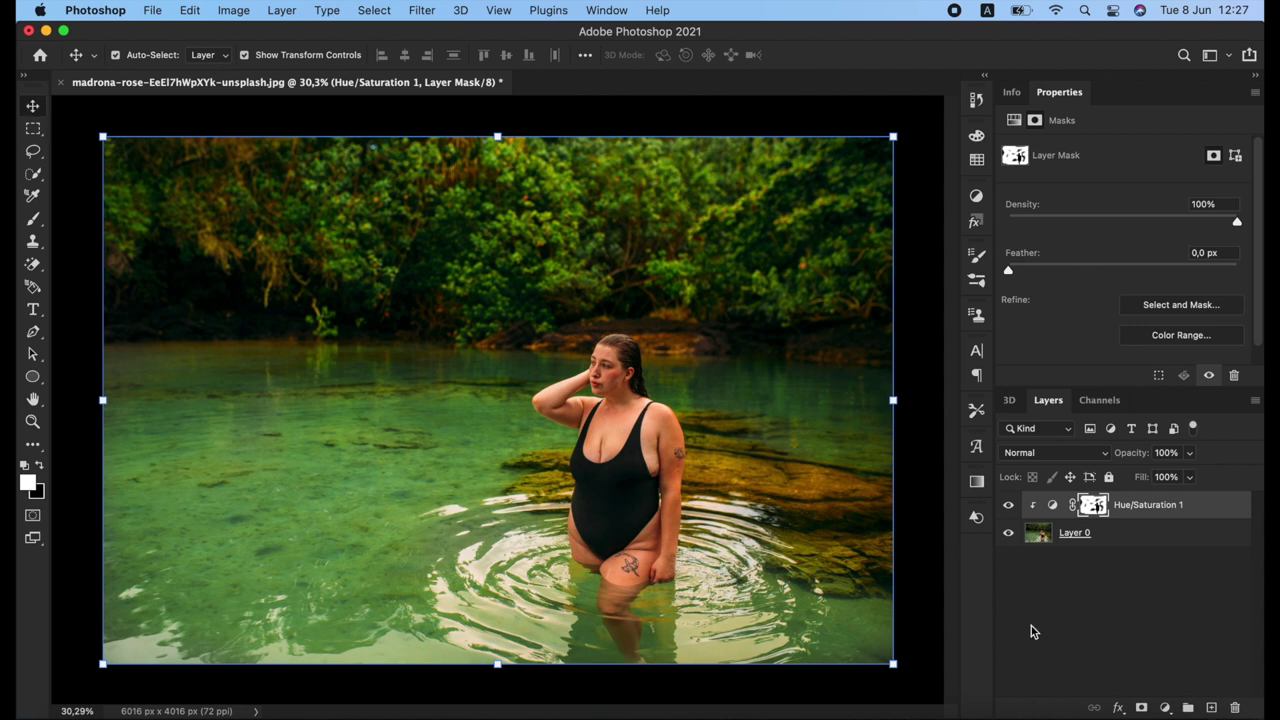
Compare the photo before and after by repeatedly hiding and showing the Hue/Saturation 1 layer.
left_click(1008, 507)
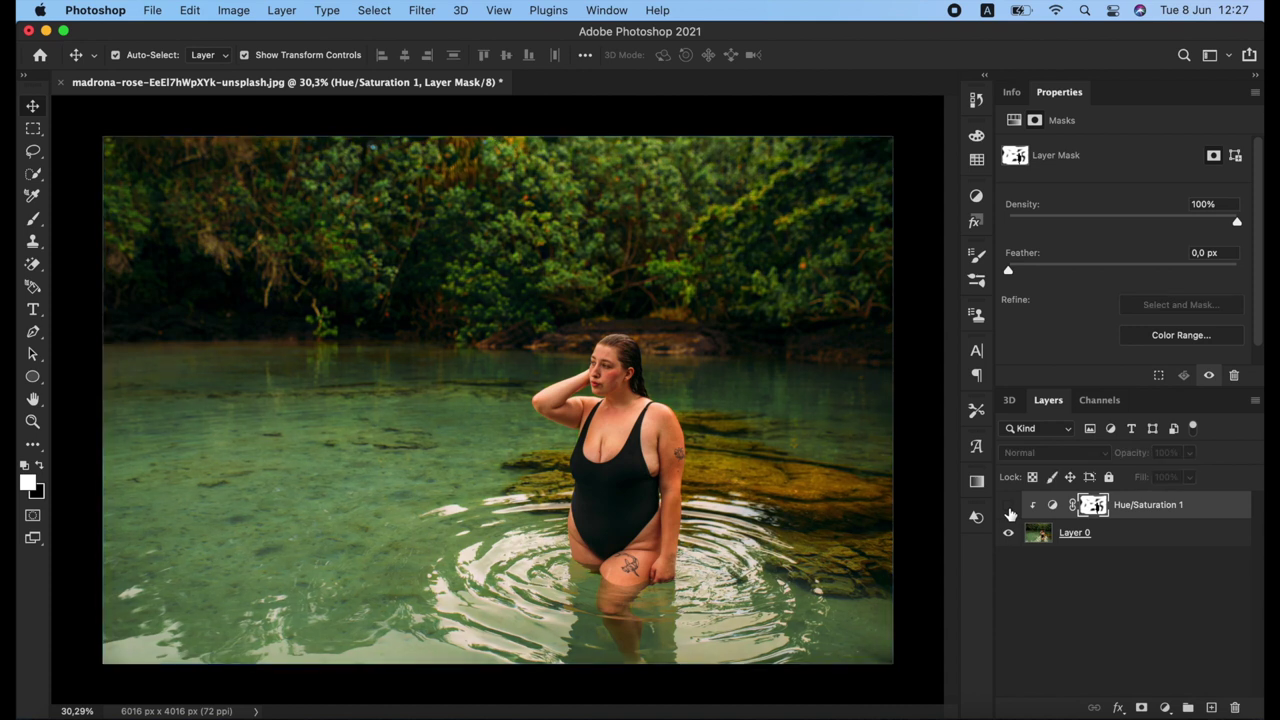
left_click(1008, 507)
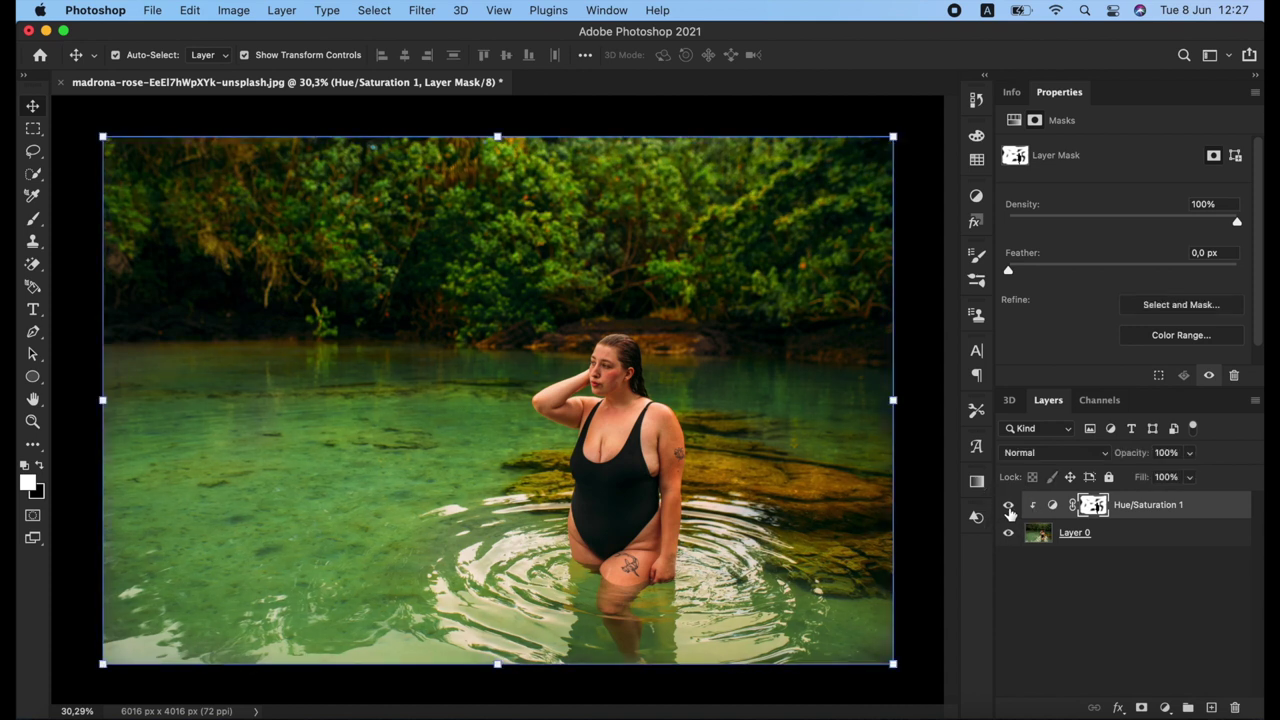
left_click(1009, 509)
left_click(1009, 508)
left_click(1009, 508)
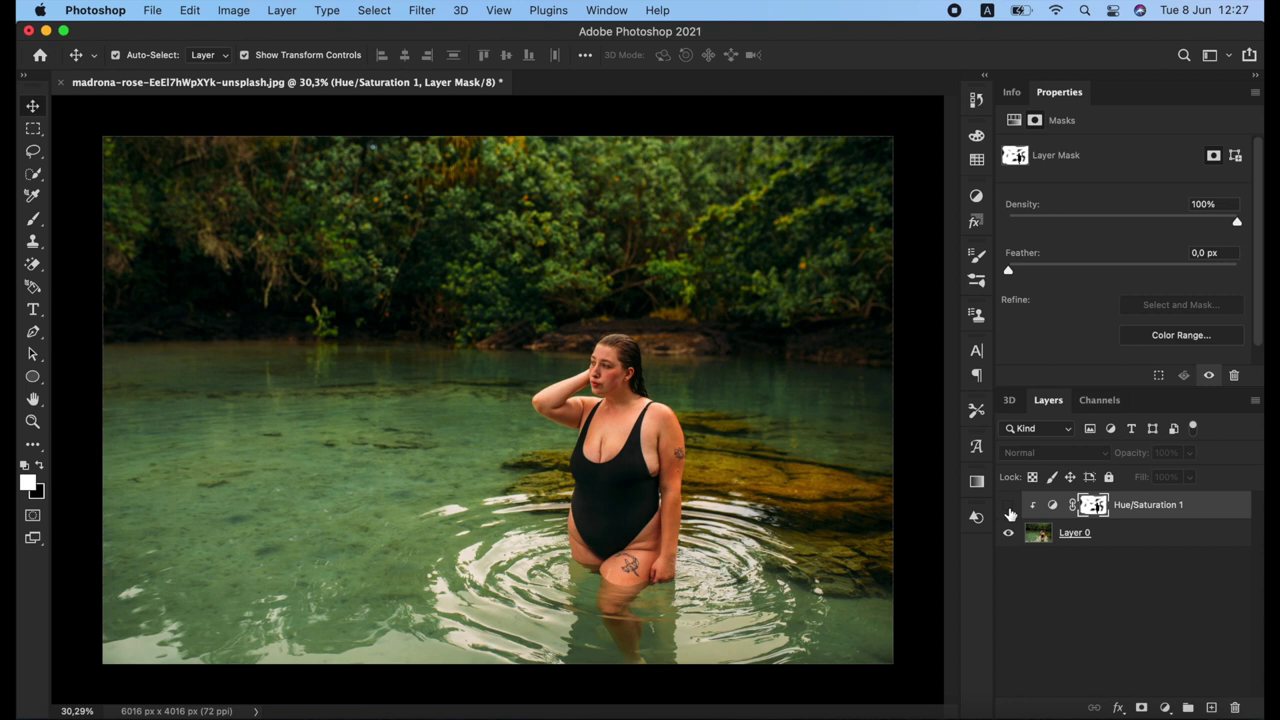
left_click(1009, 508)
left_click(1009, 508)
left_click(1009, 508)
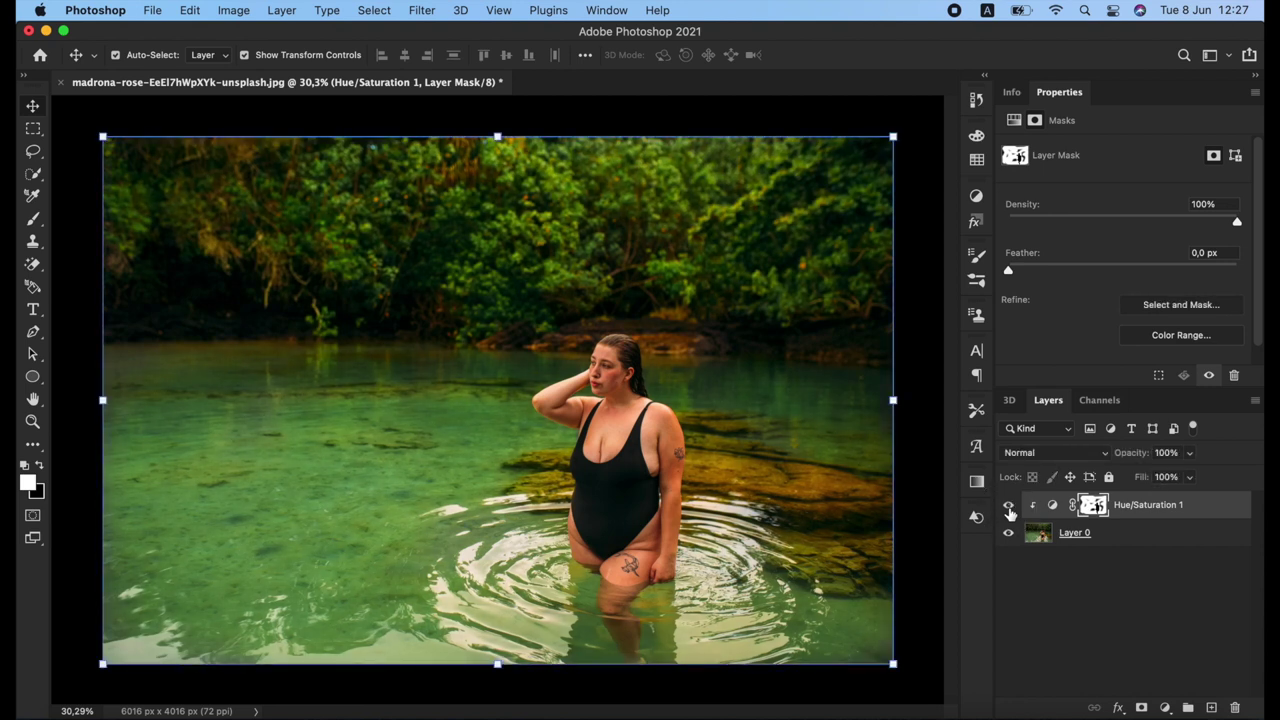
left_click(1012, 92)
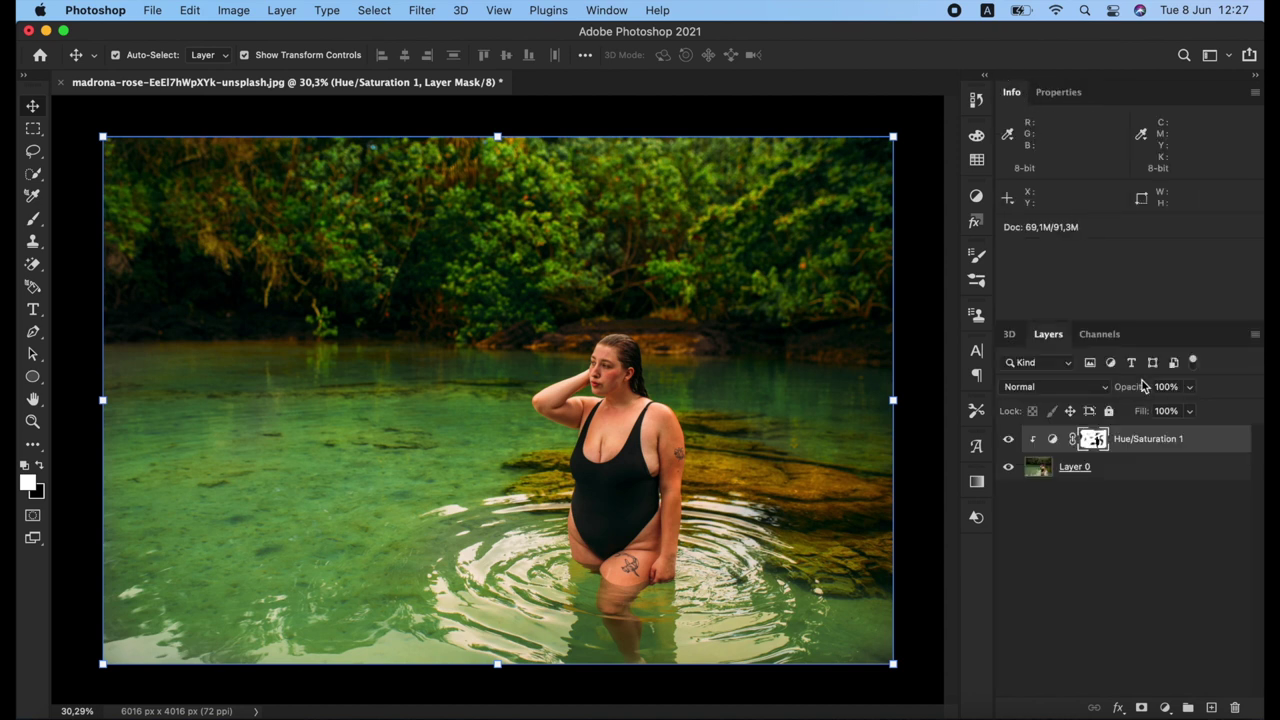